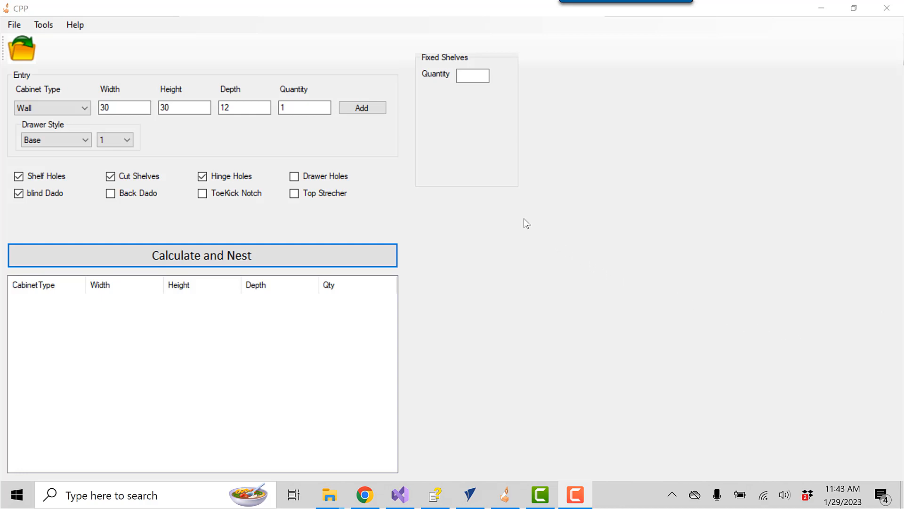
Review the material thickness and type assigned to each wall cabinet part in the cabinet settings
click(51, 30)
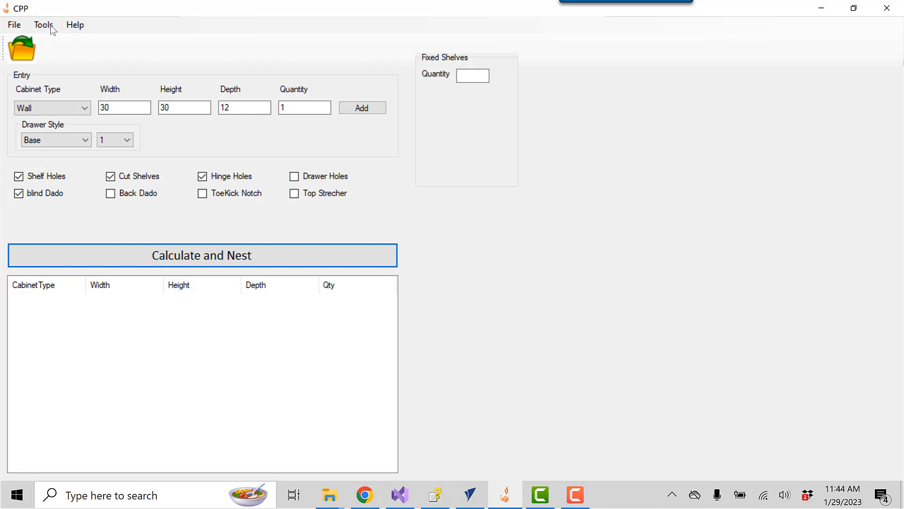
click(50, 24)
click(61, 39)
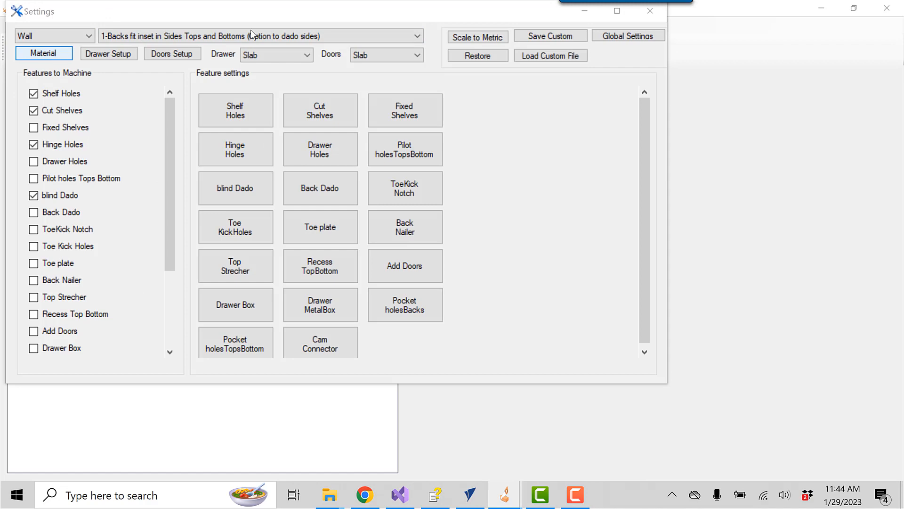
drag(903, 123, 466, 111)
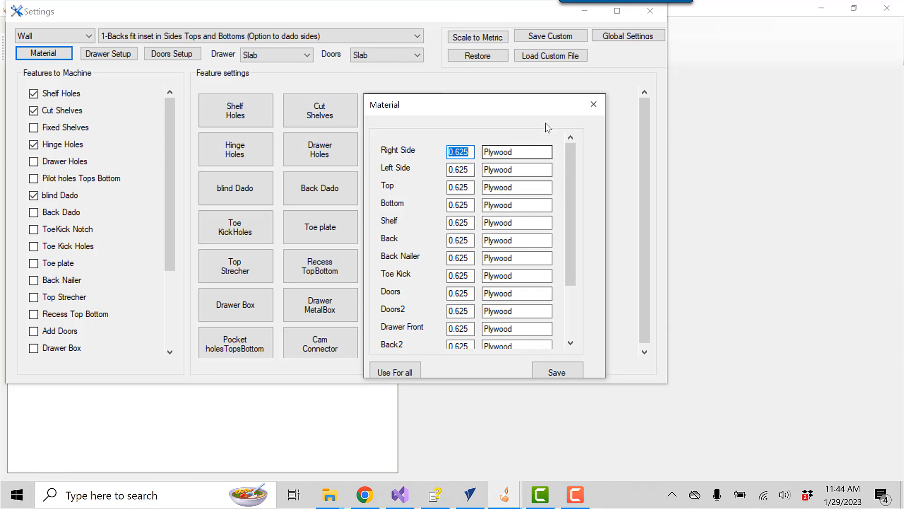
click(593, 104)
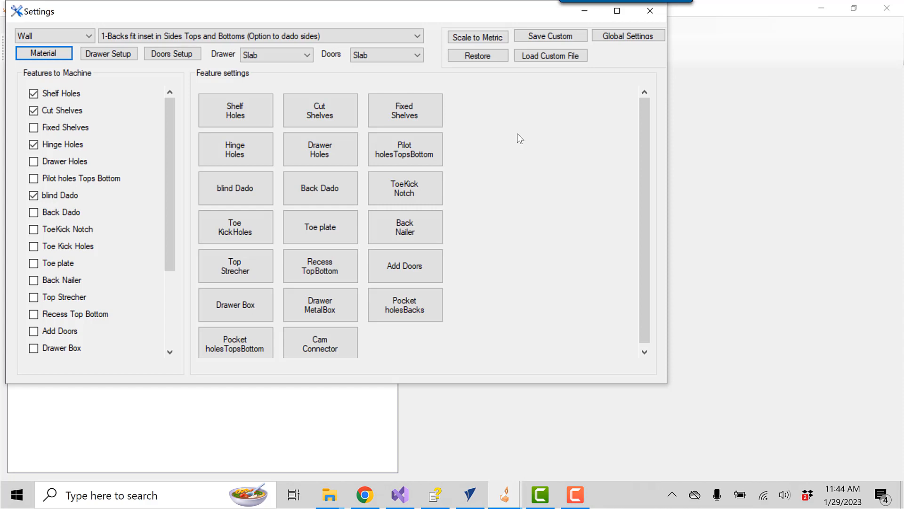
click(43, 55)
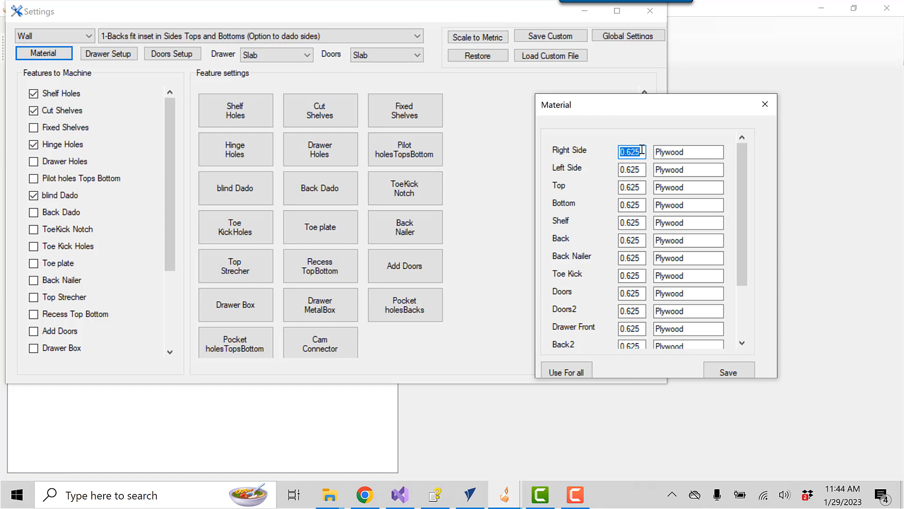
click(765, 104)
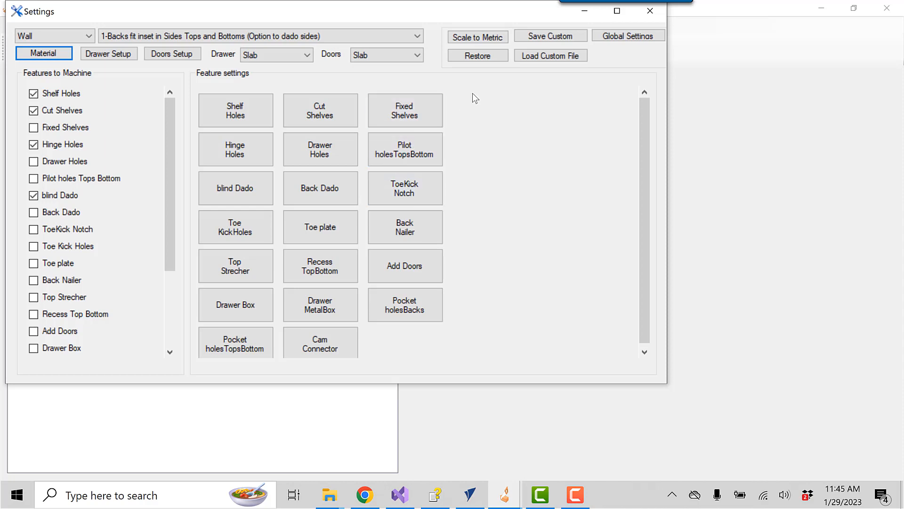
Look through the custom settings files already saved in the Demo folder, without saving a new one
click(532, 37)
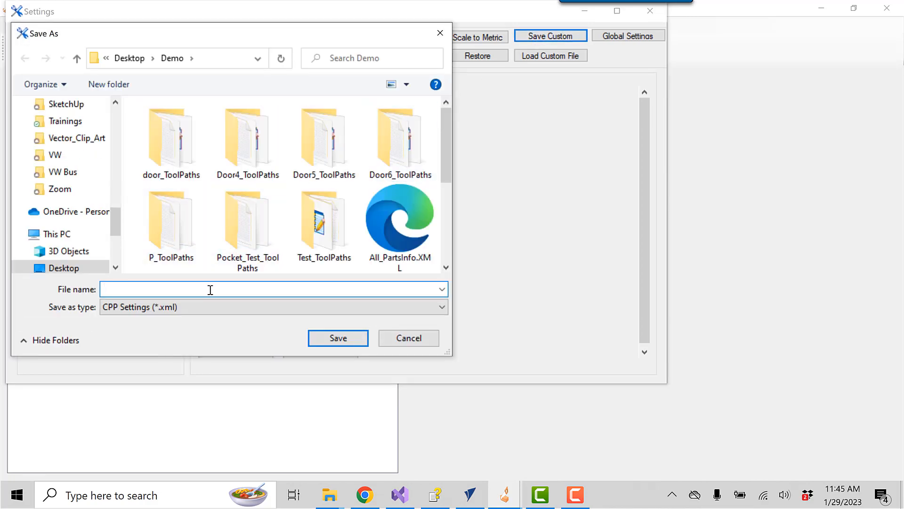
click(402, 340)
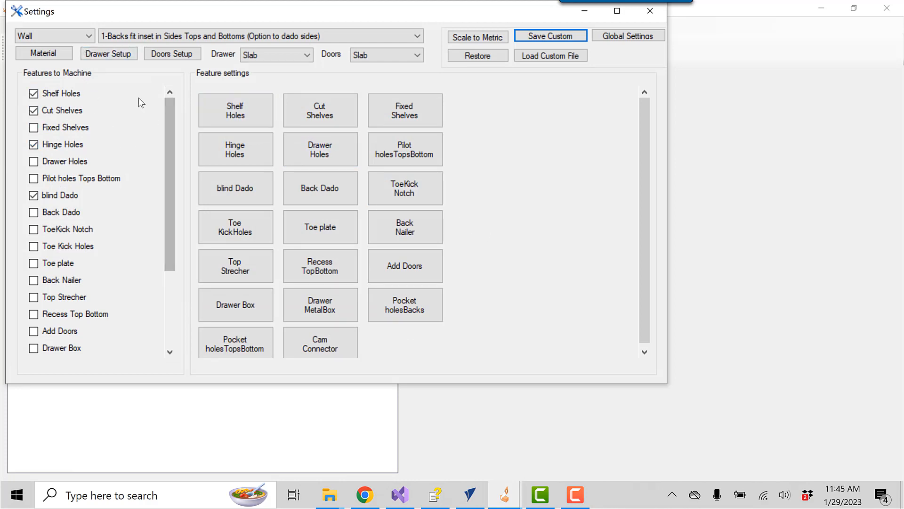
click(554, 39)
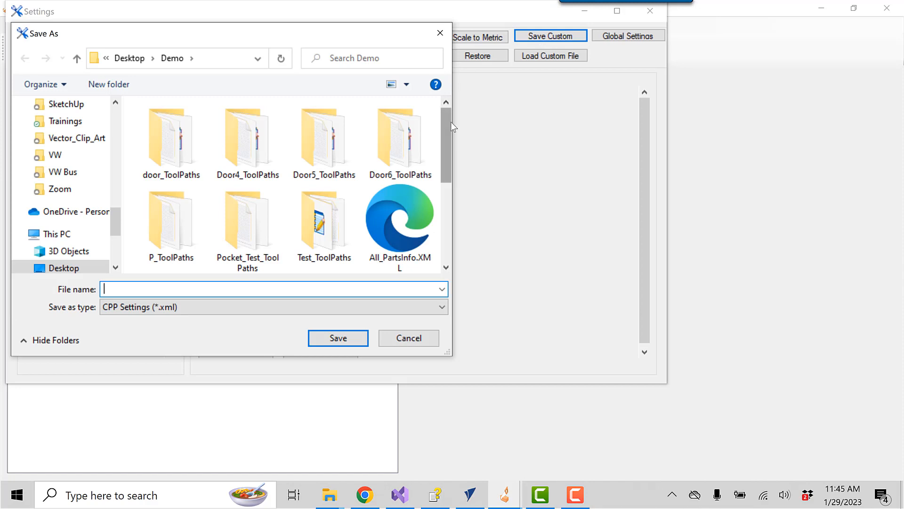
drag(450, 123, 447, 225)
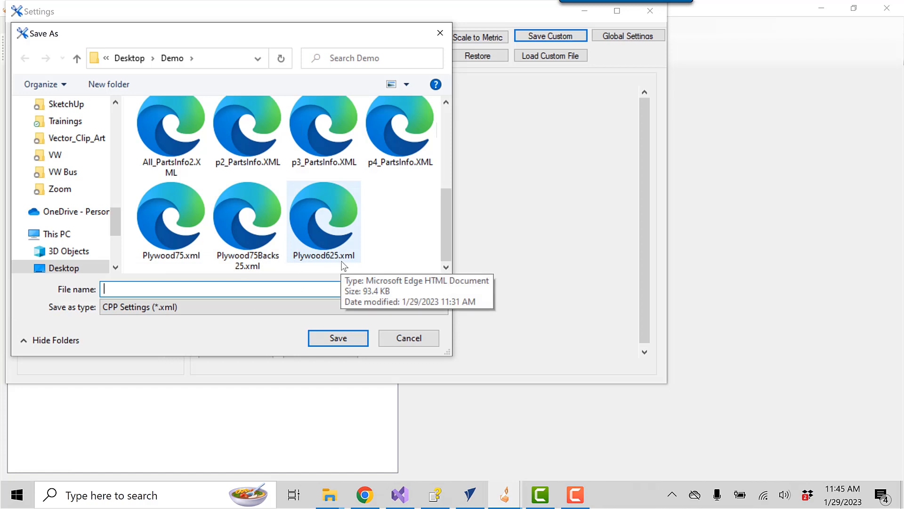
click(409, 338)
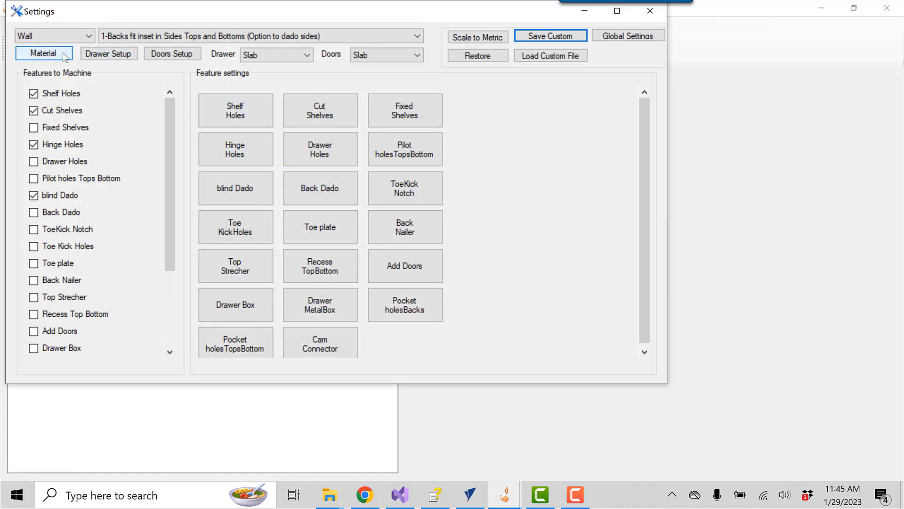
Check the wall cabinet's material thicknesses again before loading a custom settings file
click(44, 53)
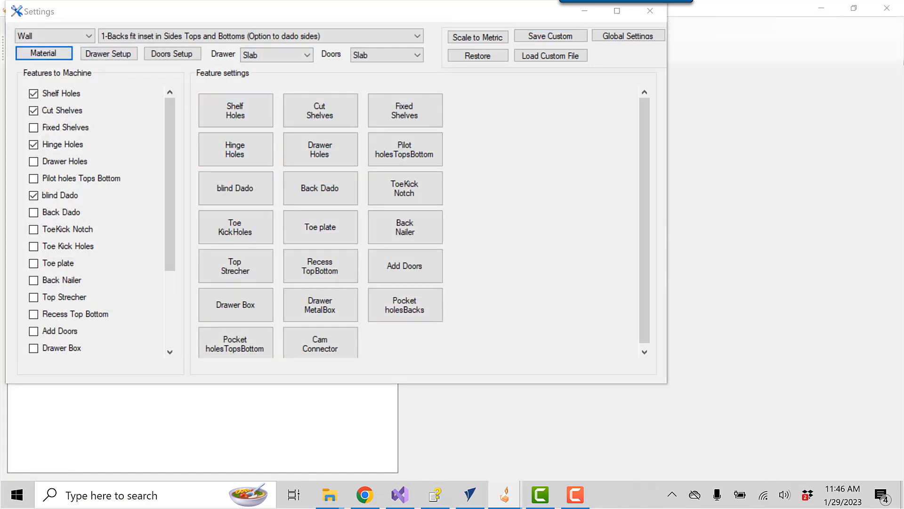
drag(903, 56, 767, 120)
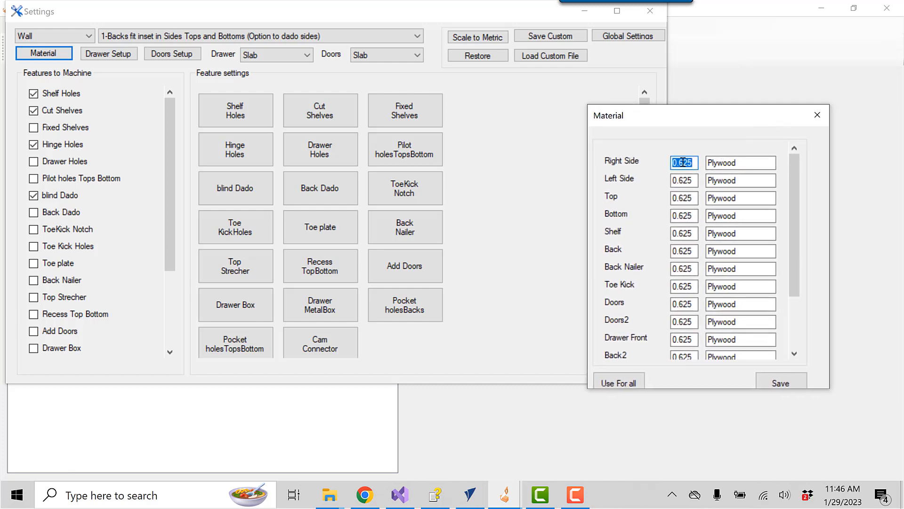
click(818, 115)
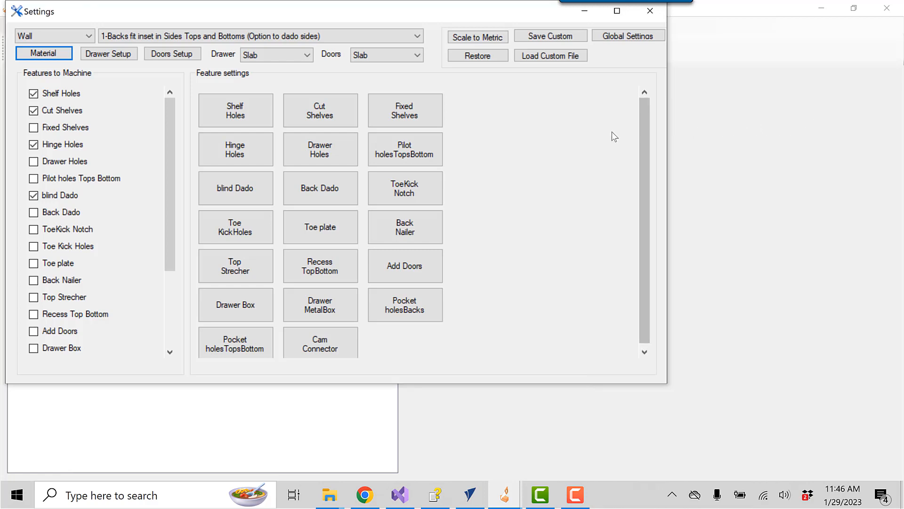
Load the custom settings file Plywood75.xml from the Demo folder
click(566, 57)
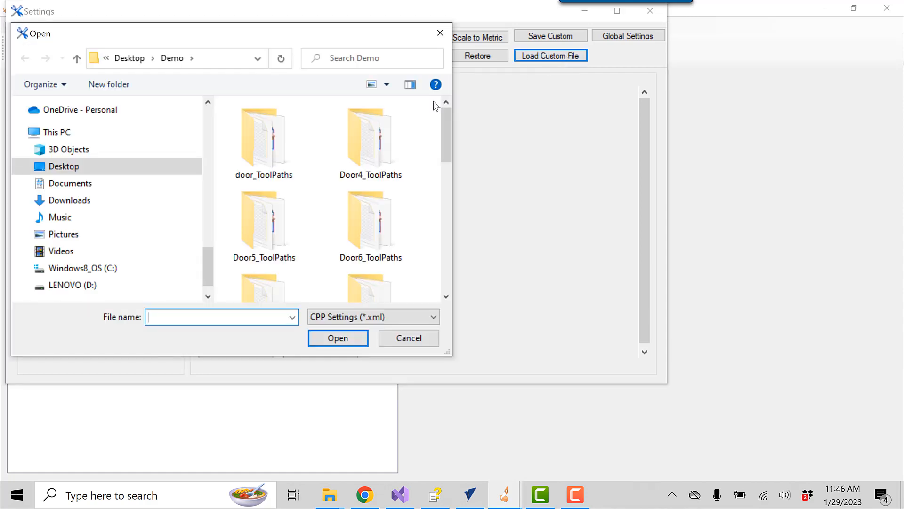
drag(445, 122, 439, 250)
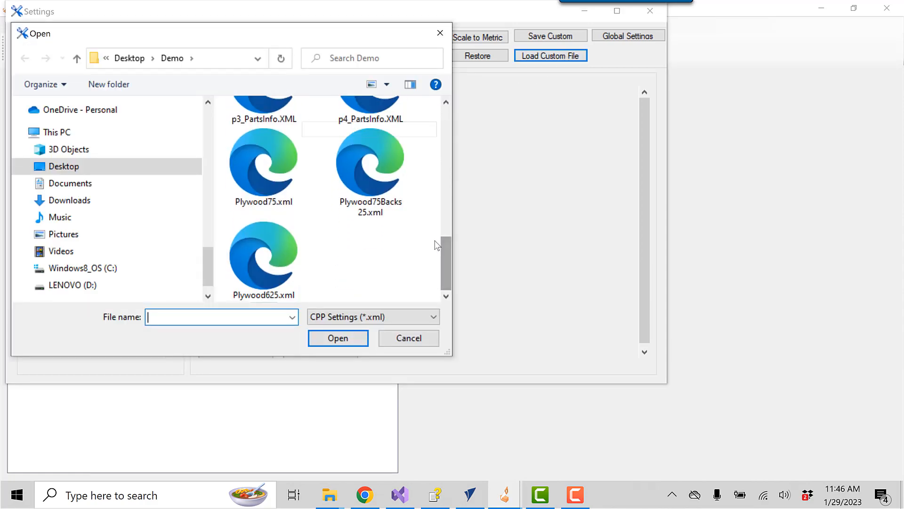
click(276, 188)
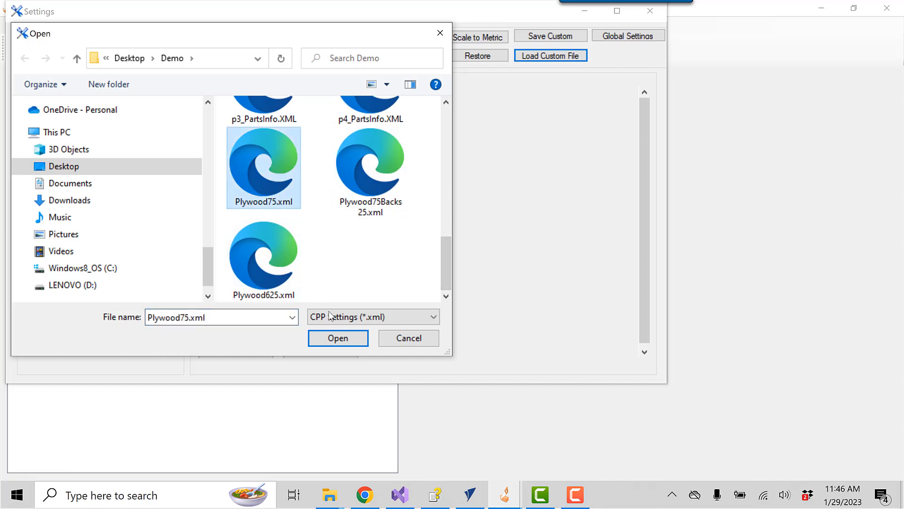
click(337, 338)
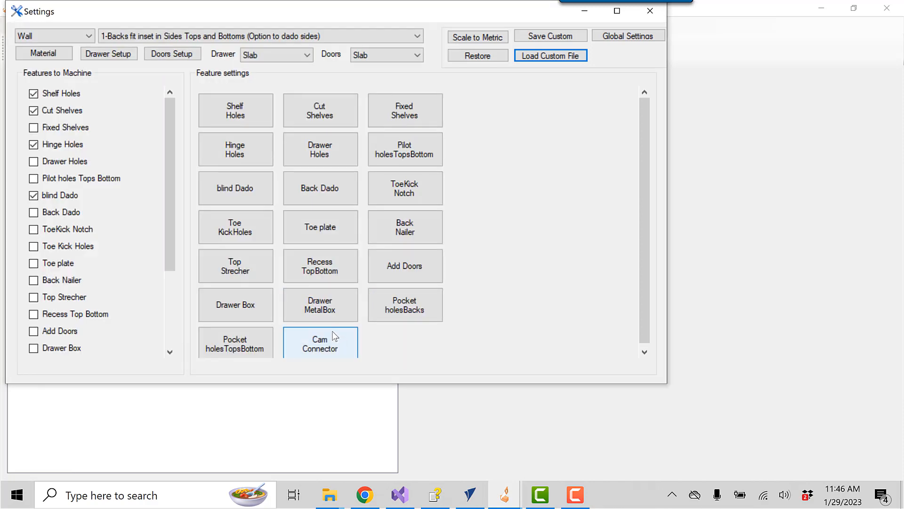
Check the material thicknesses loaded for the wall cabinet parts and close the settings
click(69, 56)
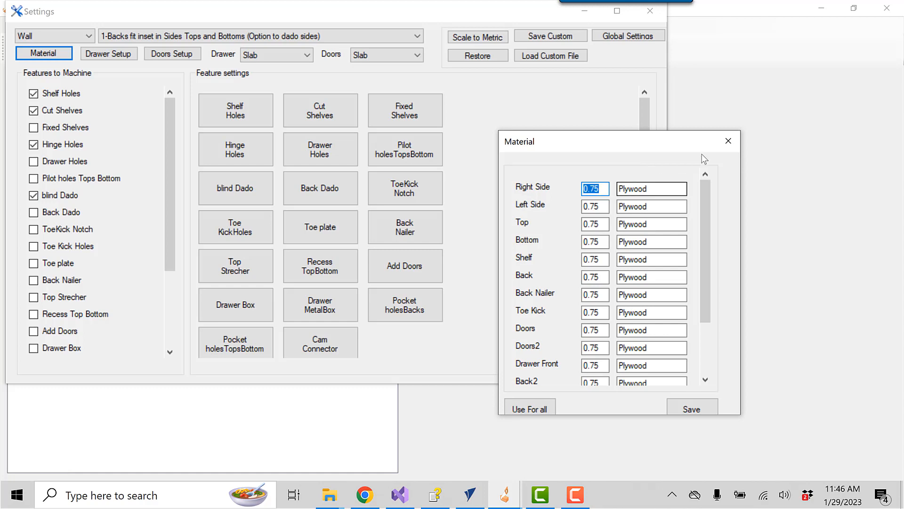
click(728, 141)
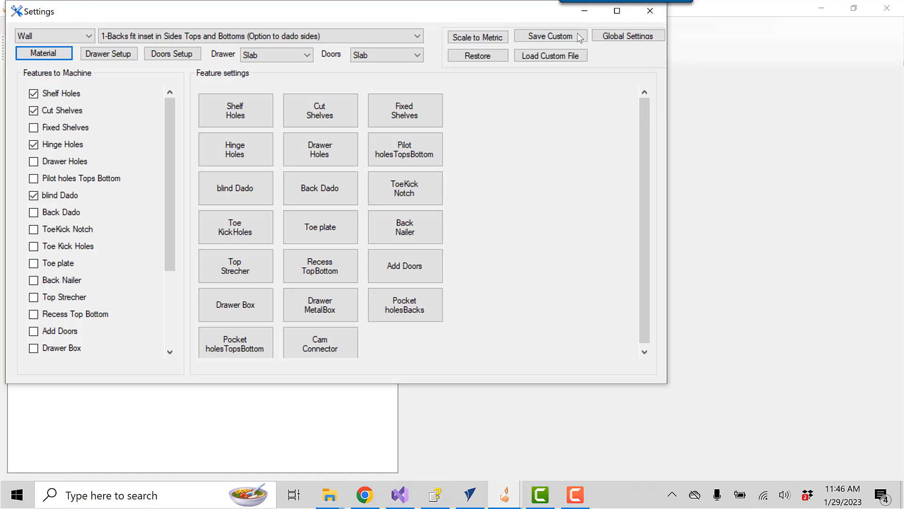
click(650, 11)
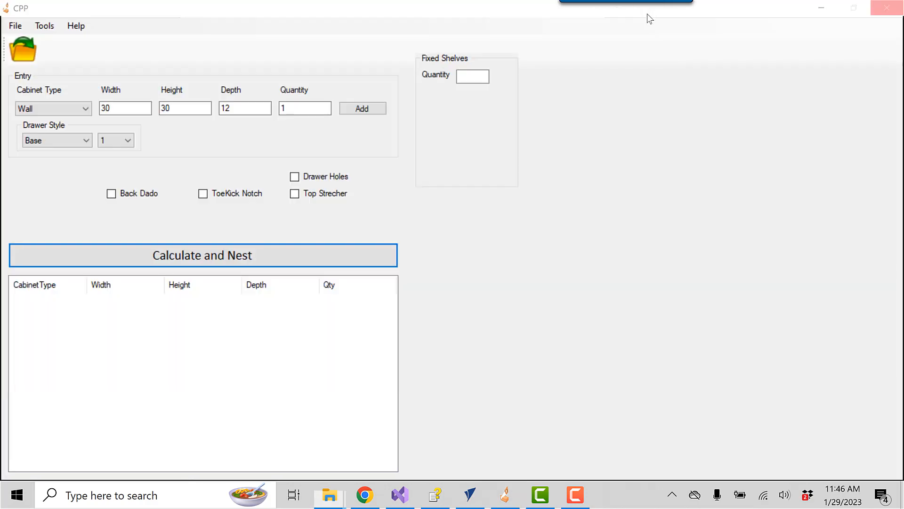
Add one wall cabinet 30 wide, 30 high and 12 deep to the list, and calculate and nest its parts
click(363, 109)
click(276, 260)
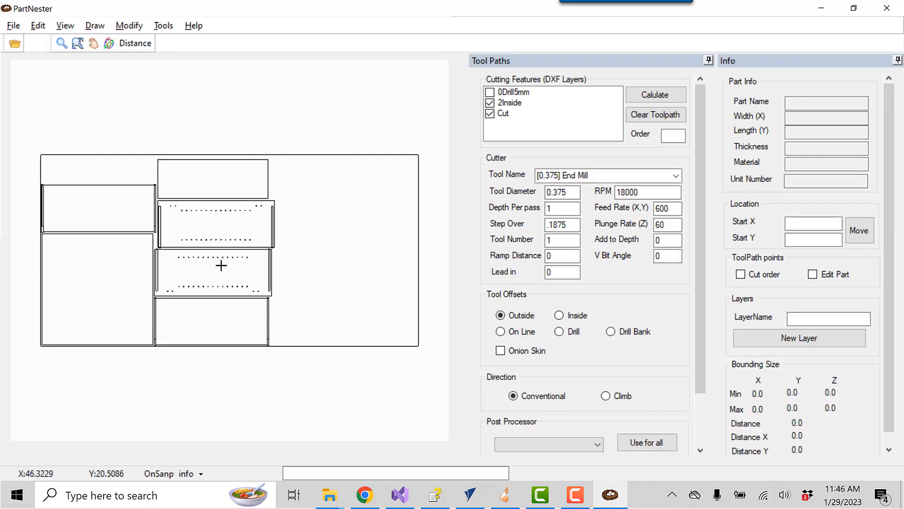
Inspect the thickness and material of the nested left and right side parts, and close the nesting window
click(221, 265)
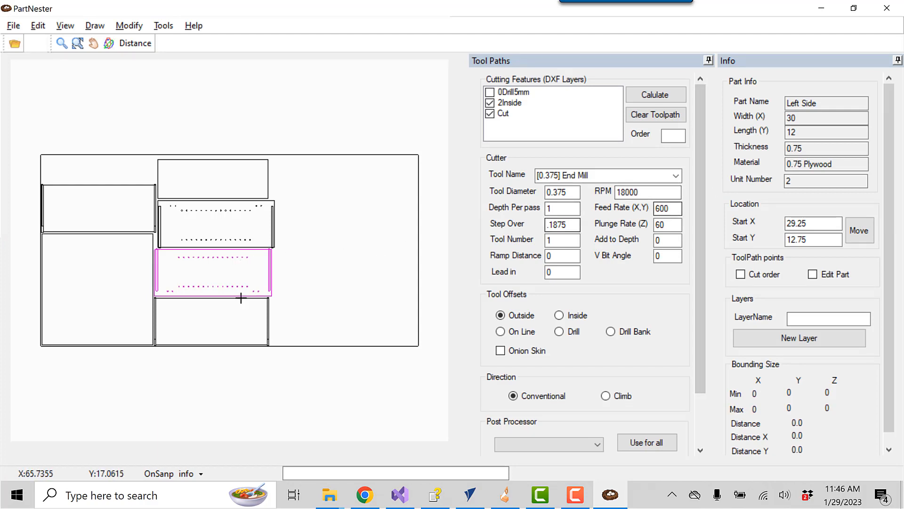
click(202, 331)
click(212, 239)
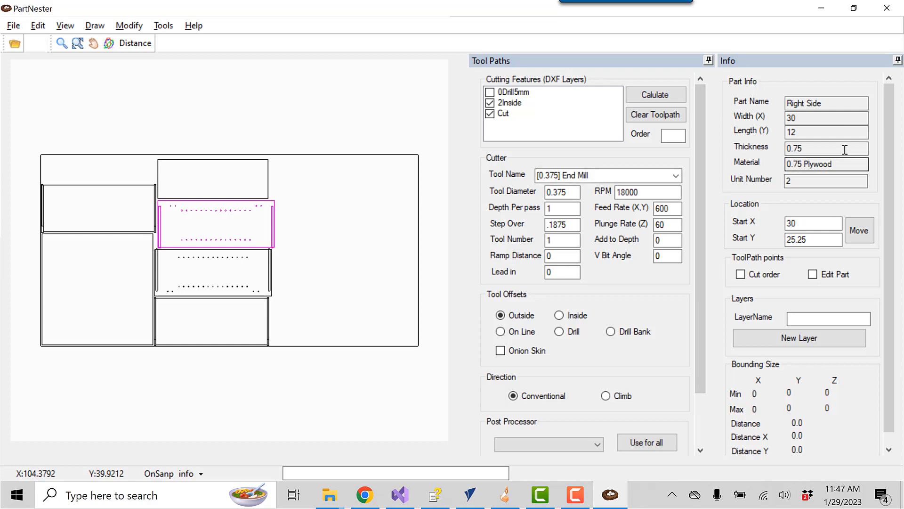
click(891, 14)
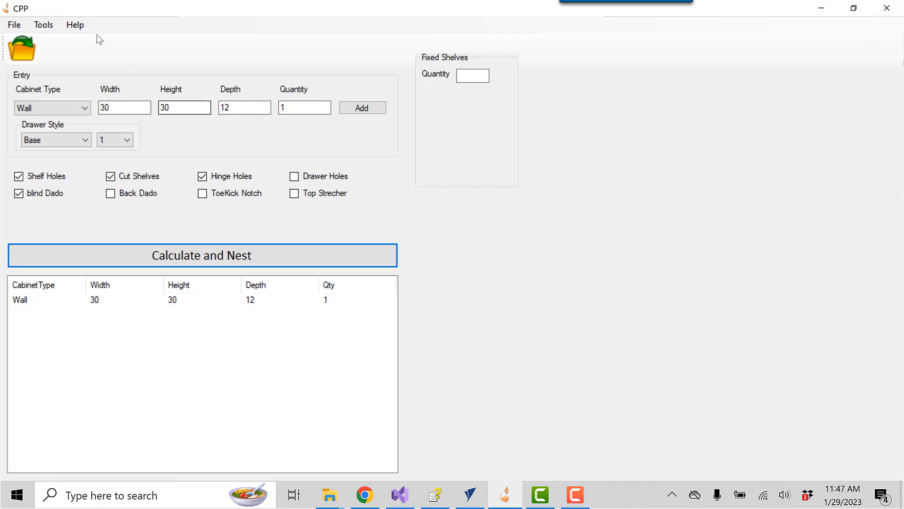
Load the custom settings file Plywood625.xml from the Demo folder in the cabinet settings
click(47, 27)
click(64, 42)
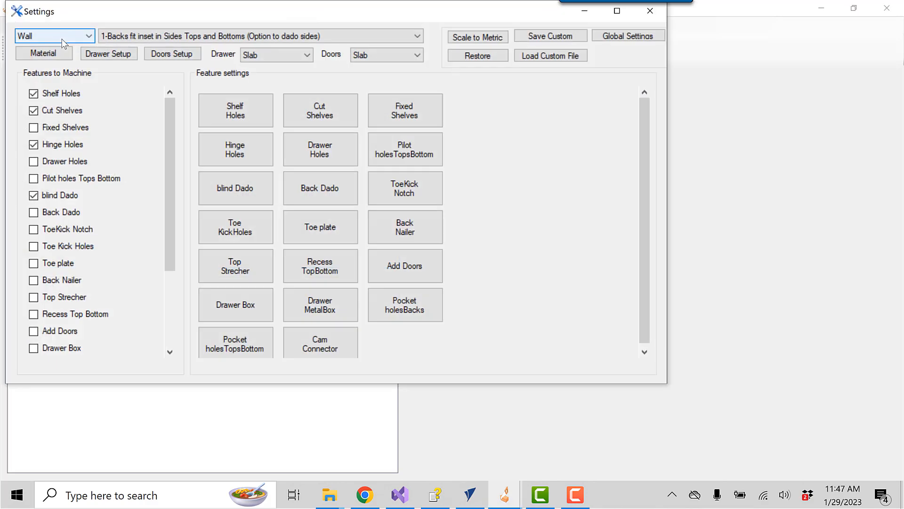
click(531, 56)
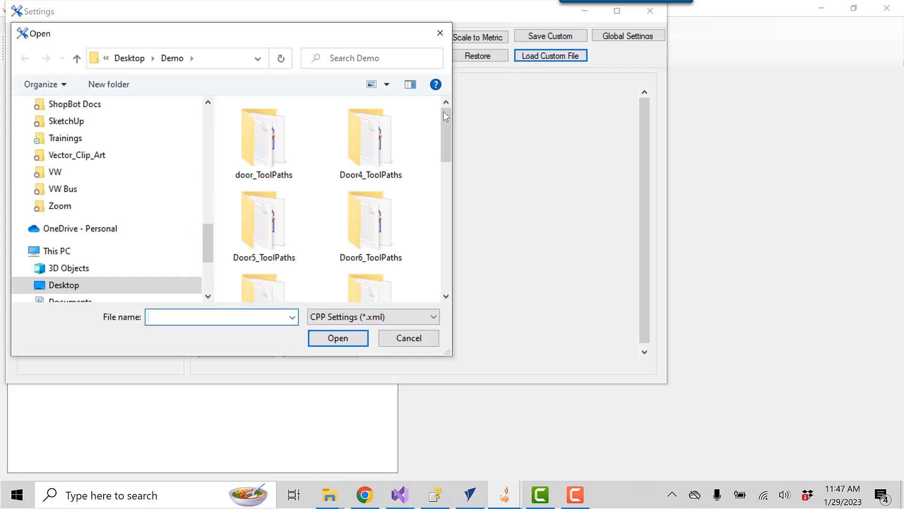
drag(443, 120, 446, 248)
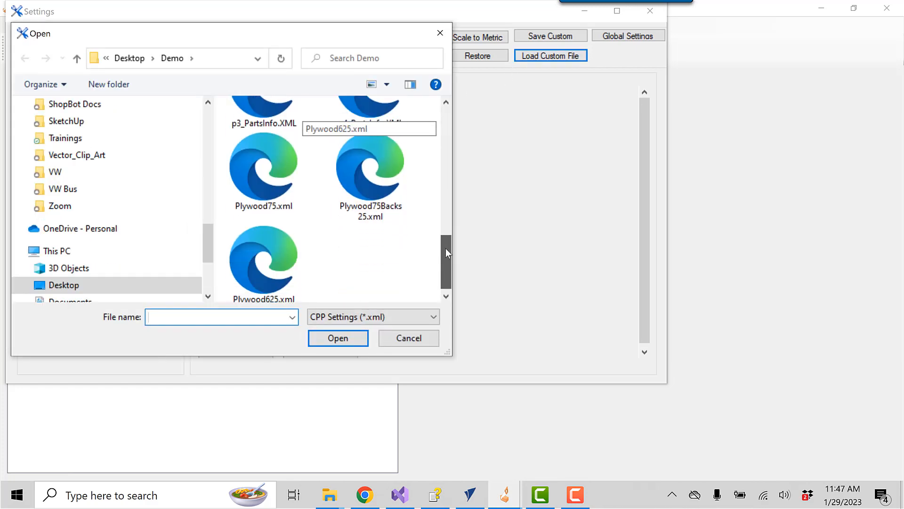
click(276, 254)
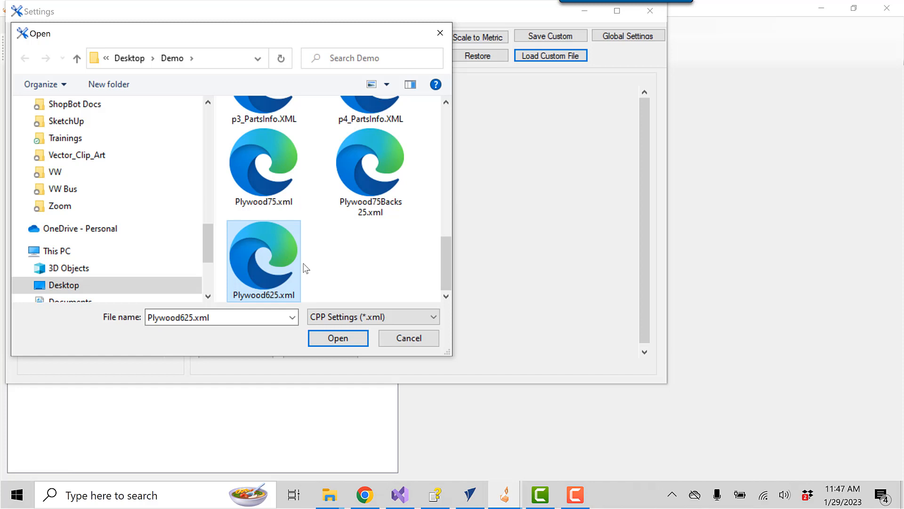
click(323, 337)
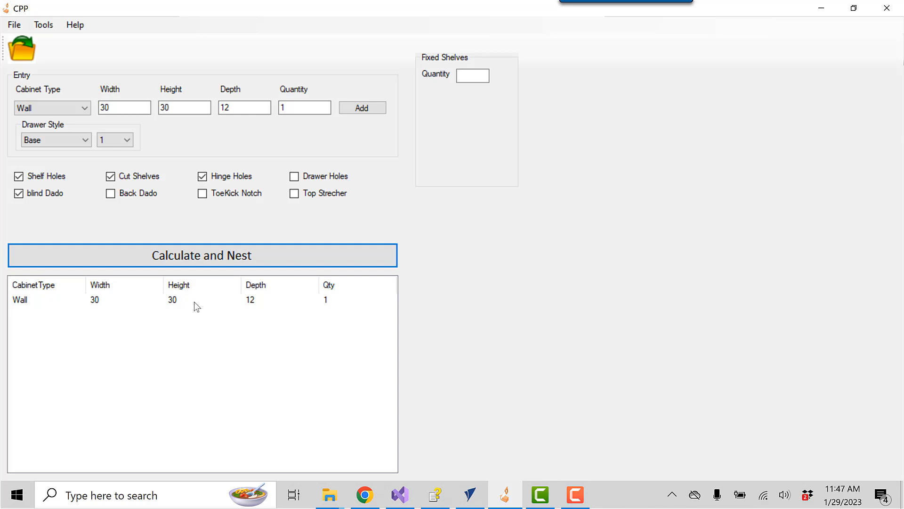
Add a second wall cabinet of 30 × 30 × 12 to the list, and calculate and nest both cabinets
double_click(181, 301)
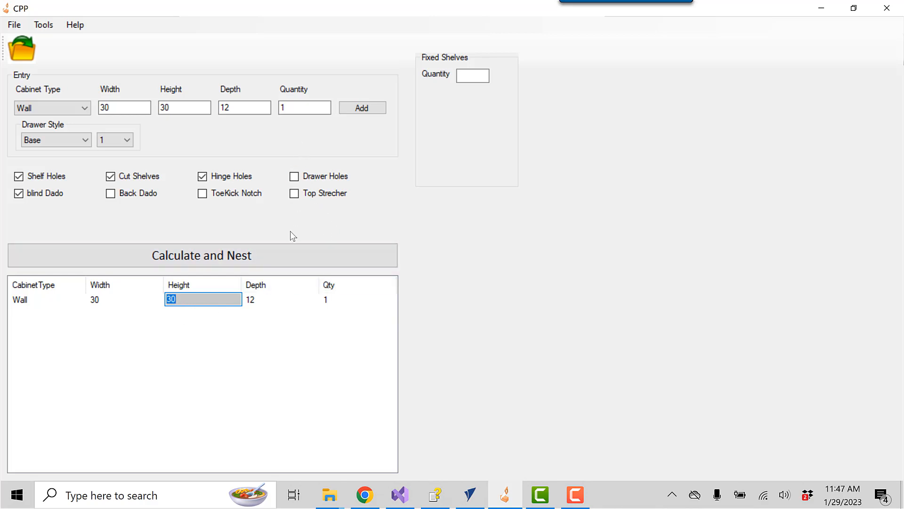
click(372, 109)
click(372, 109)
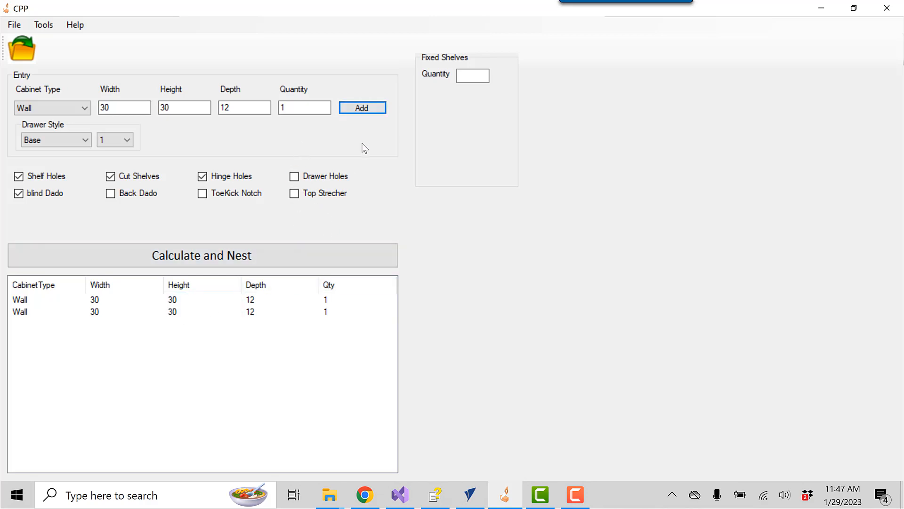
click(184, 252)
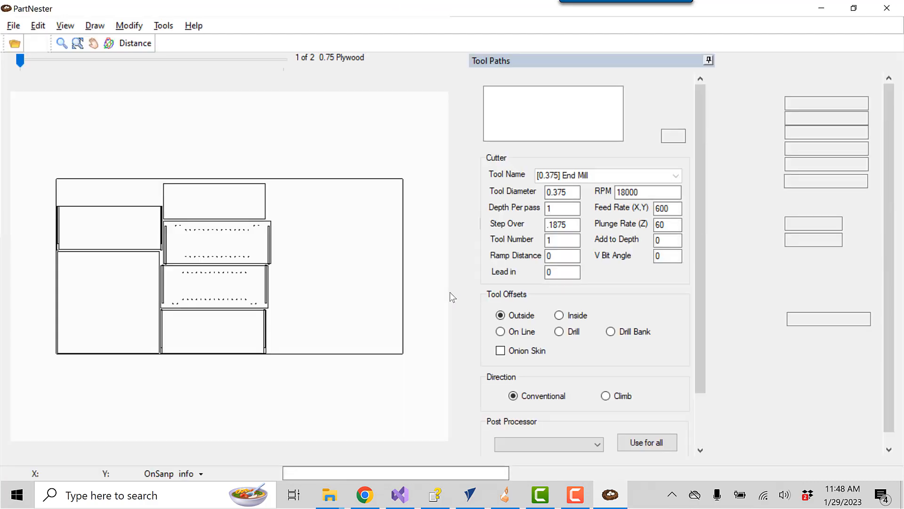
Inspect the left side part on the first nested sheet and switch to the second sheet
click(248, 288)
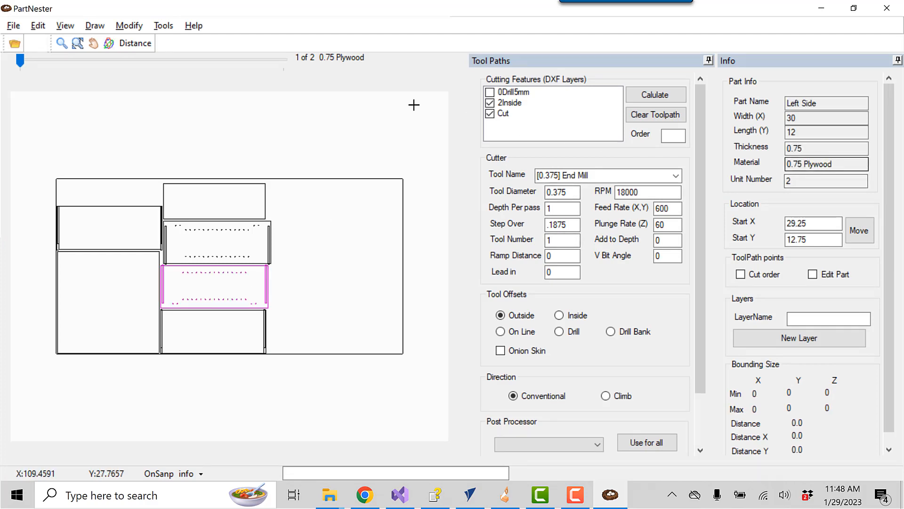
drag(20, 63, 253, 83)
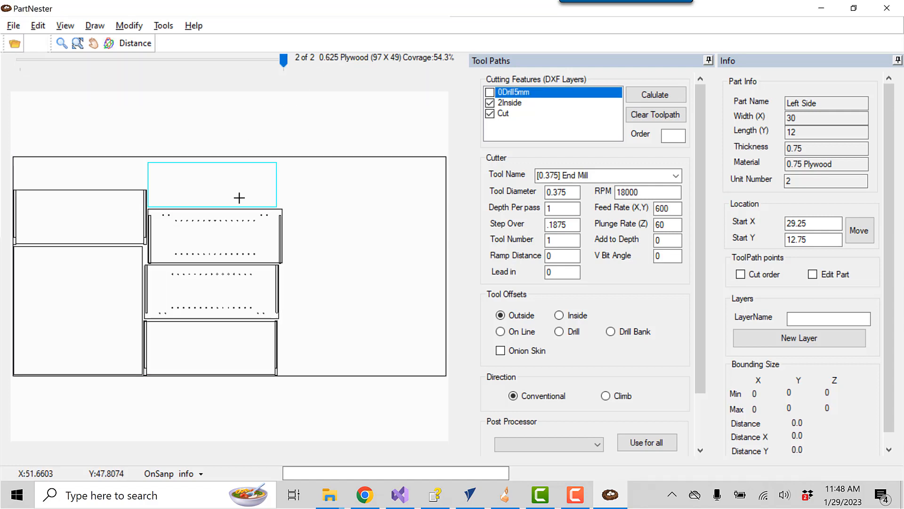
Inspect the thickness and material of the right side, the adjacent part and the back on the second sheet, and close the nesting window
click(227, 236)
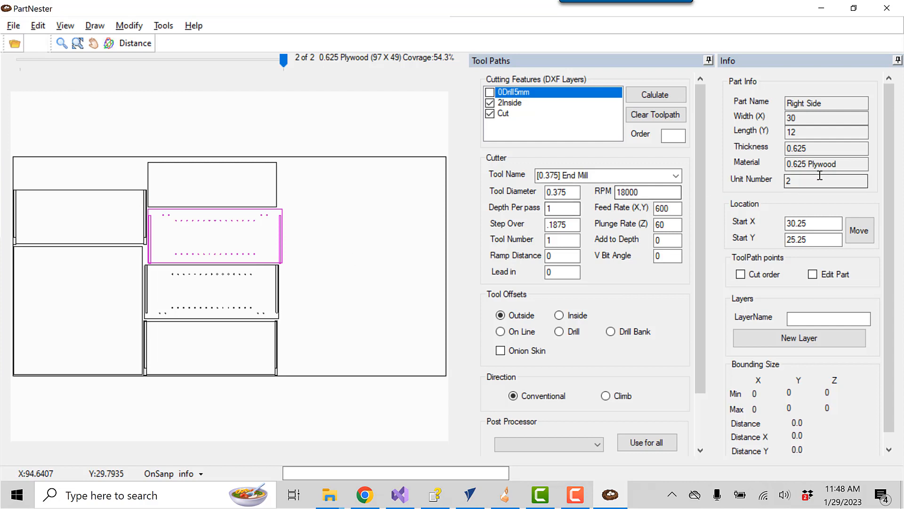
click(123, 222)
click(111, 258)
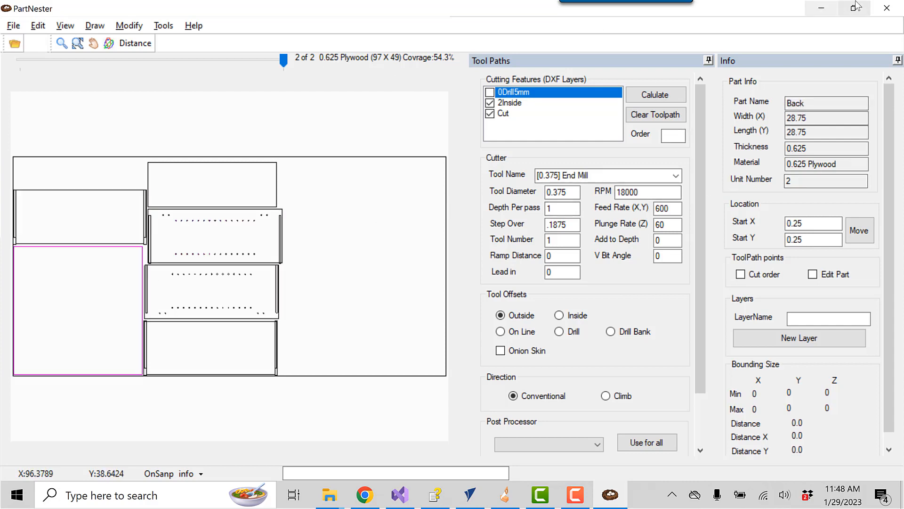
click(887, 8)
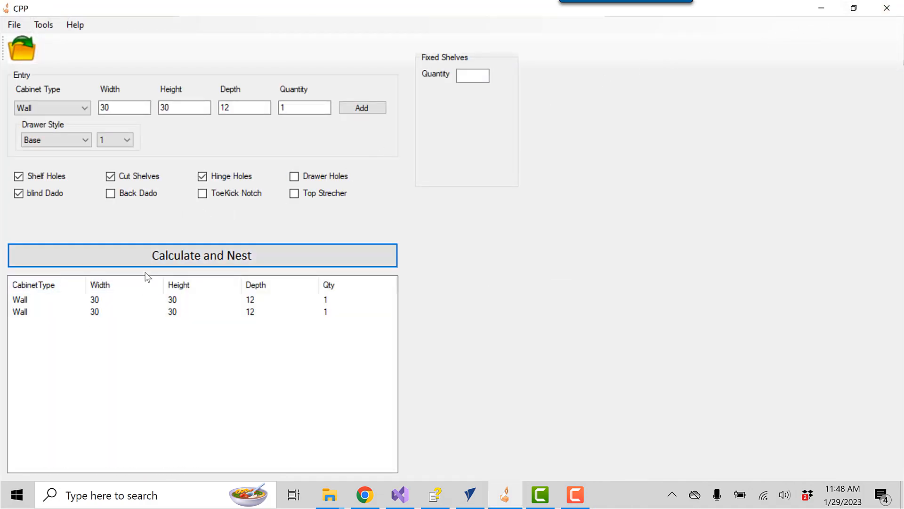
Start a new job with an empty cabinet list
click(19, 26)
click(27, 40)
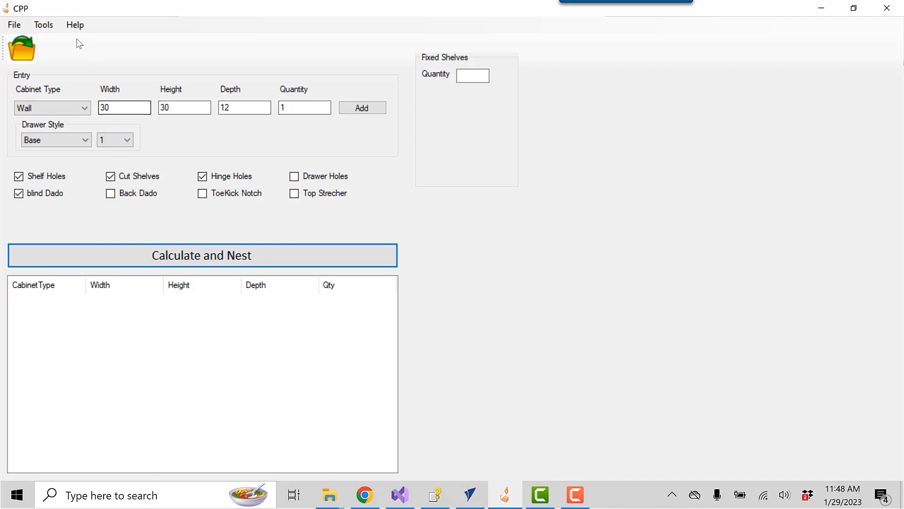
Load the custom settings file Plywood75Backs25.xml from the Demo folder in the cabinet settings, and close the settings
click(56, 26)
click(59, 26)
click(53, 27)
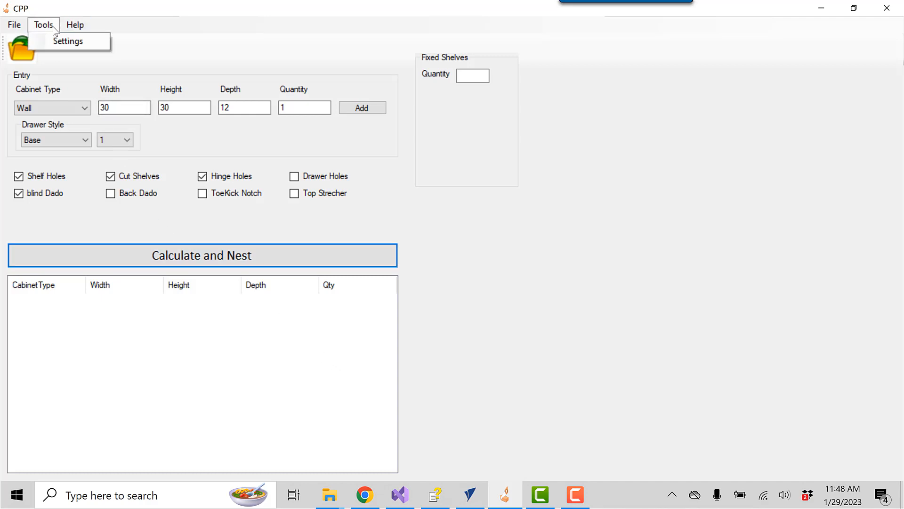
click(61, 45)
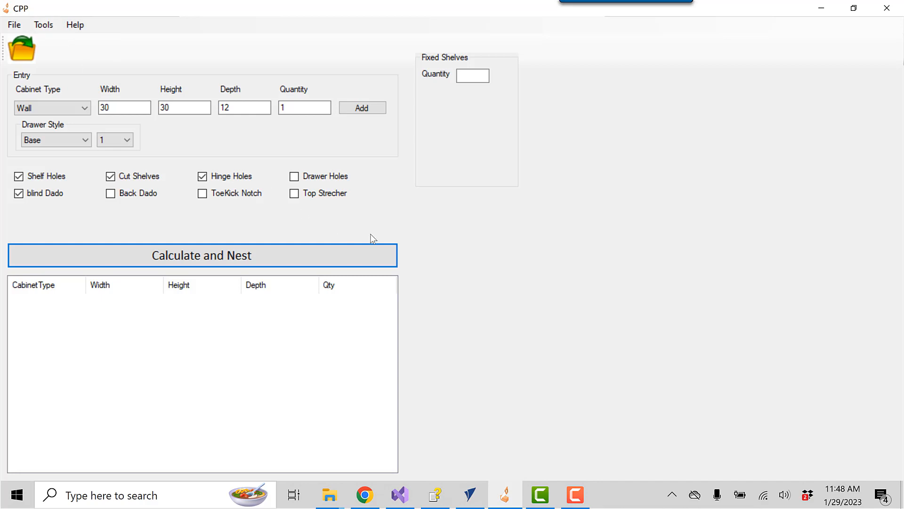
click(50, 24)
click(56, 43)
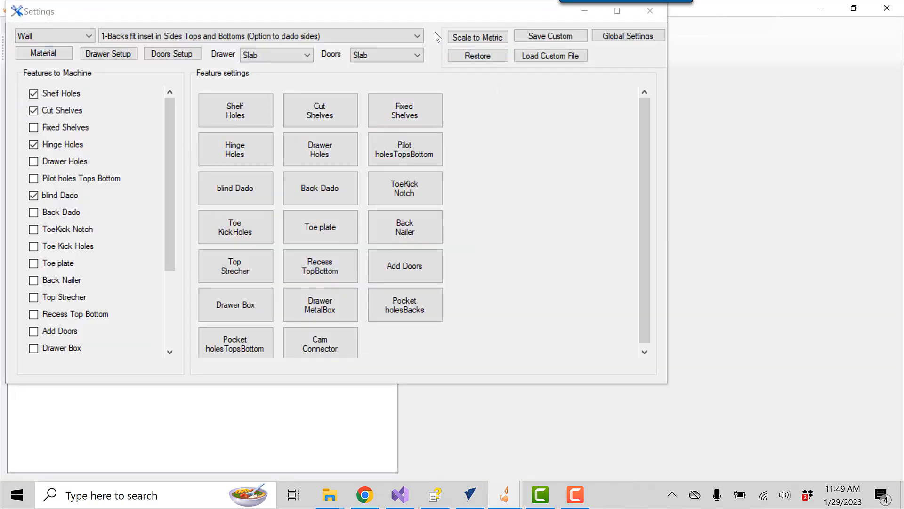
click(547, 55)
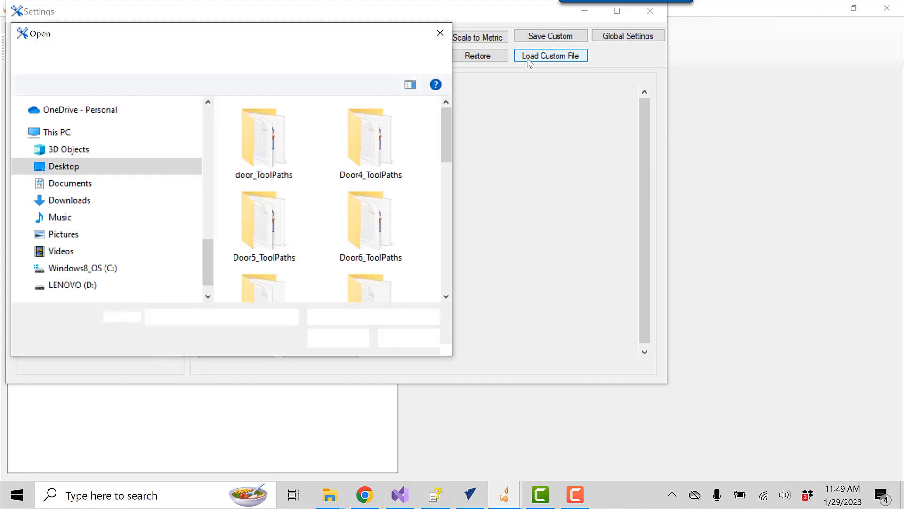
drag(442, 106, 453, 252)
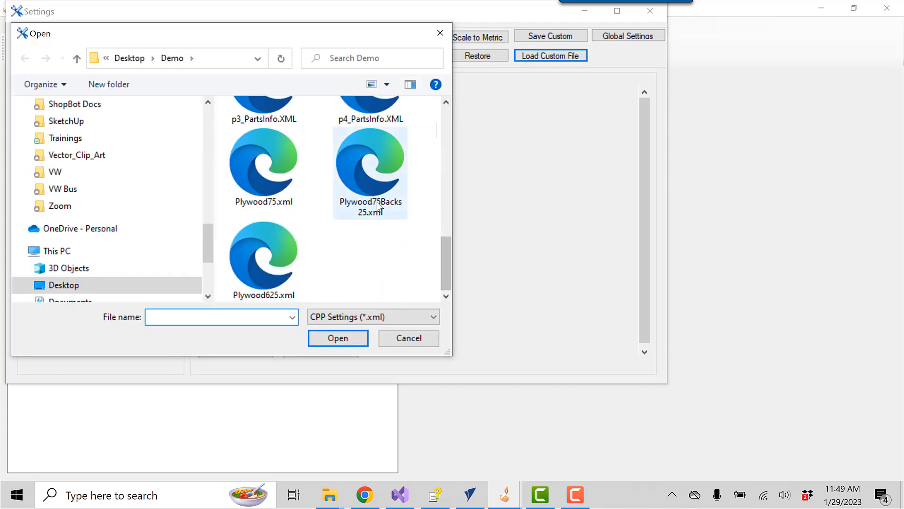
click(379, 187)
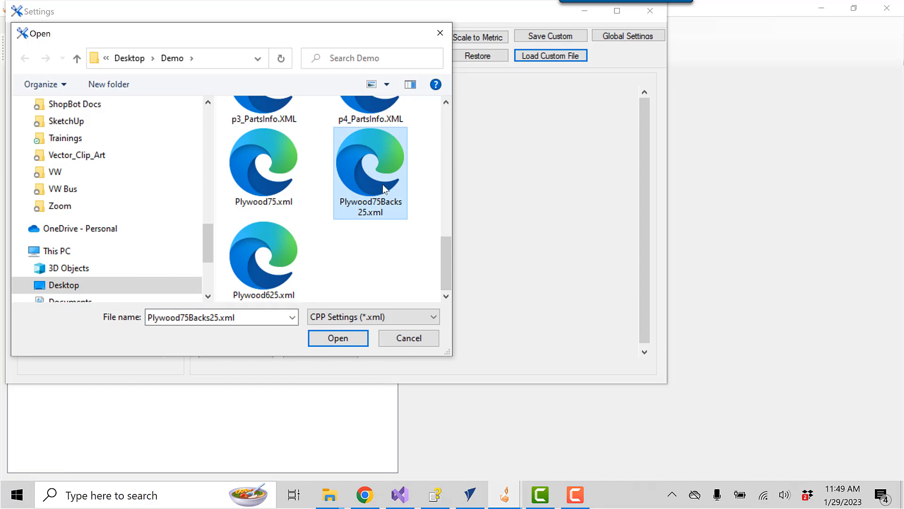
click(346, 338)
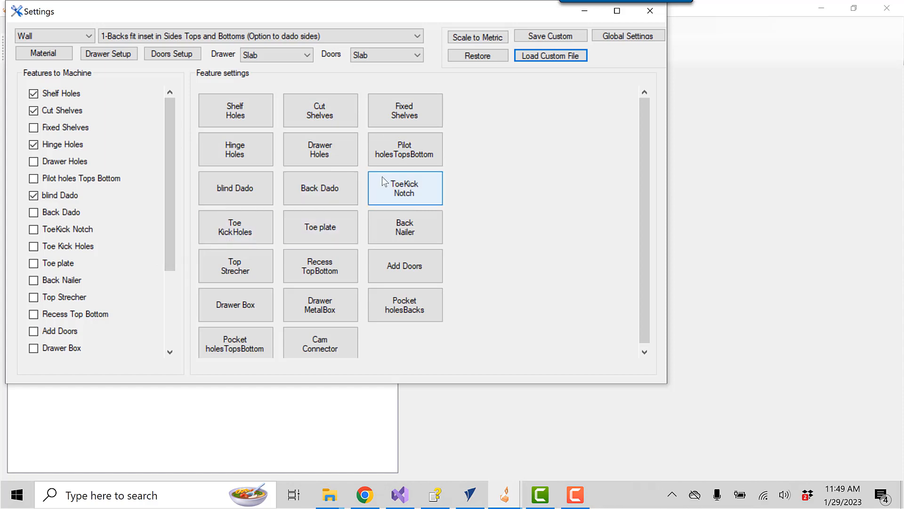
click(651, 10)
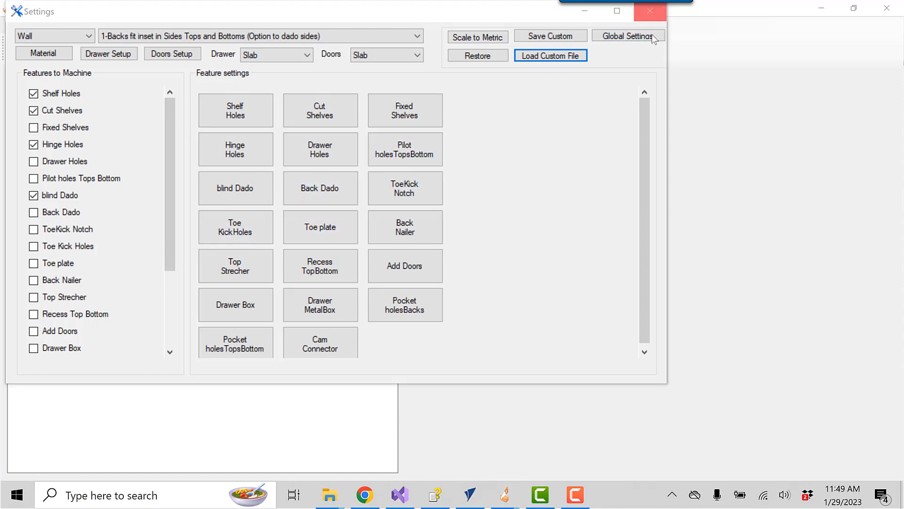
click(656, 17)
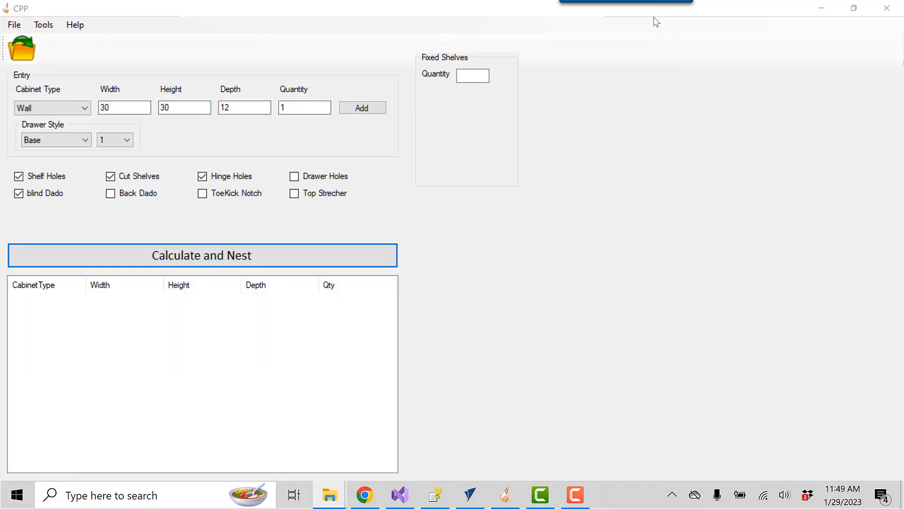
Add one wall cabinet of 30 × 30 × 12 to the list, and calculate and nest it
click(362, 108)
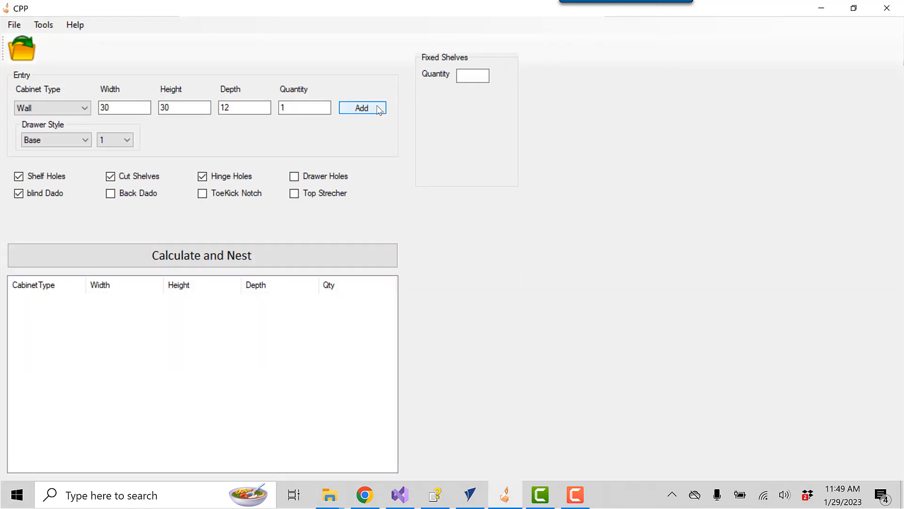
click(303, 259)
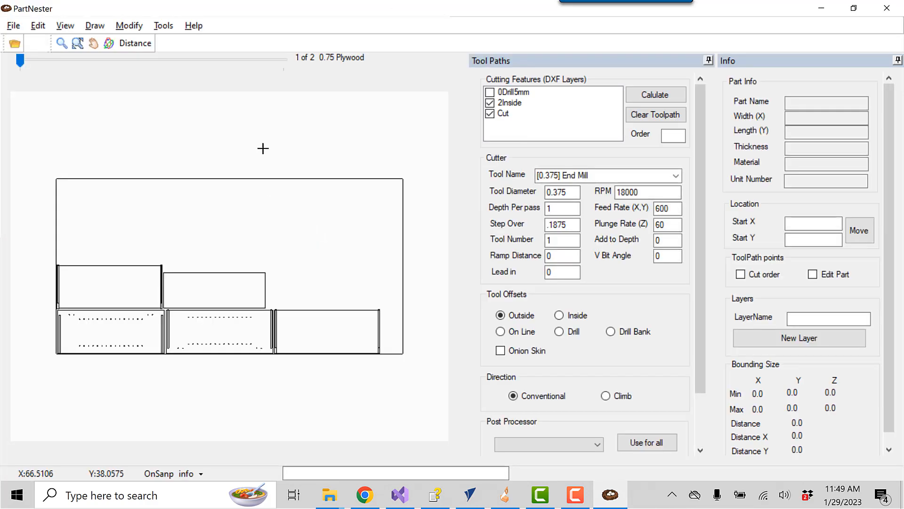
Inspect the top part on the first nested sheet, view the second sheet's material, and close the nesting window
click(135, 276)
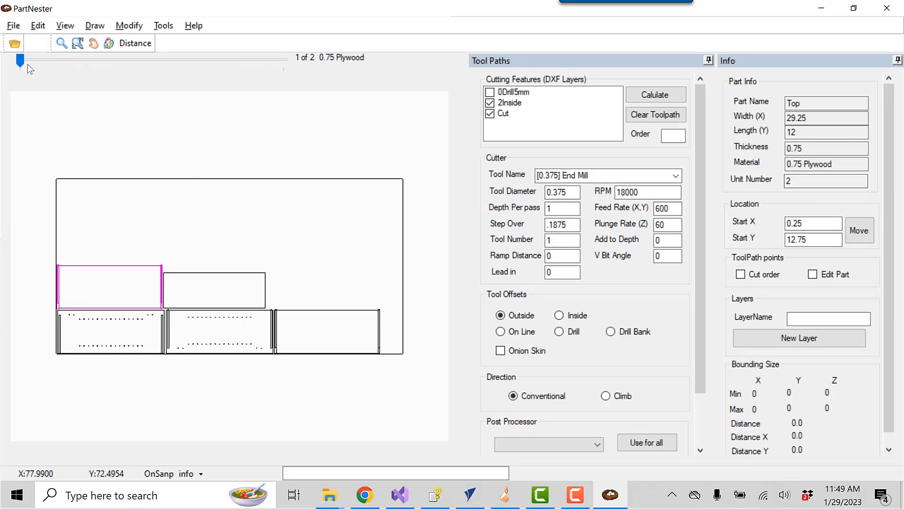
drag(24, 62, 310, 71)
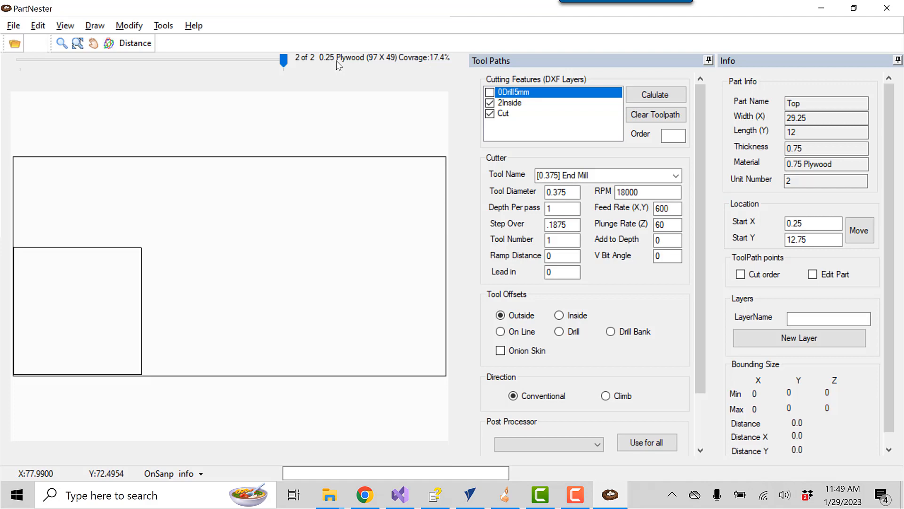
click(898, 12)
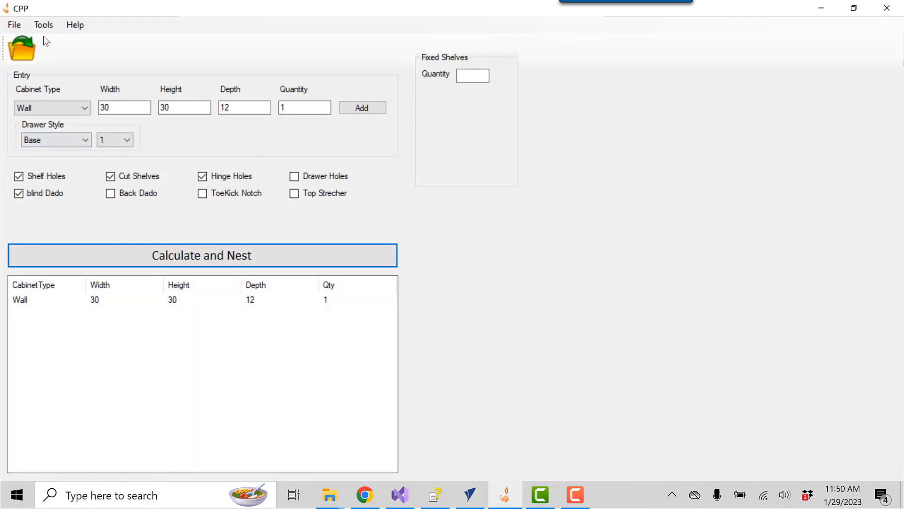
Open the cabinet settings
click(49, 27)
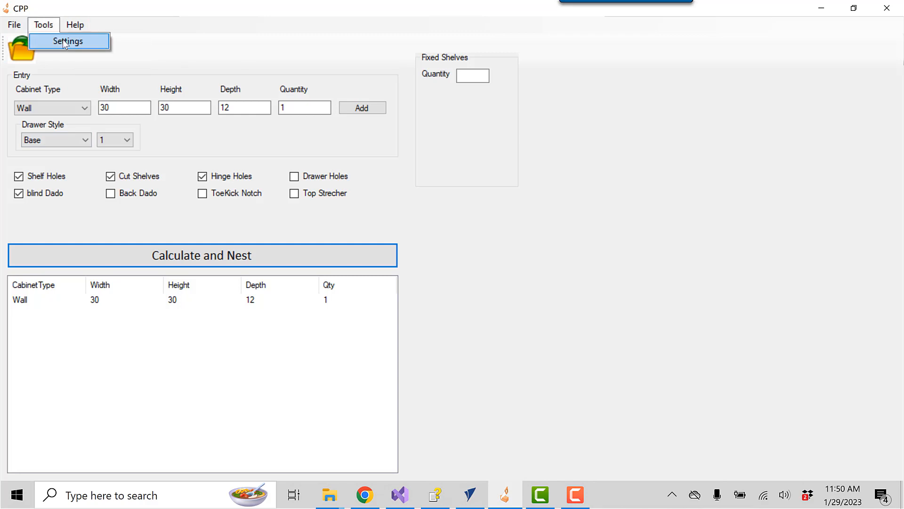
click(63, 40)
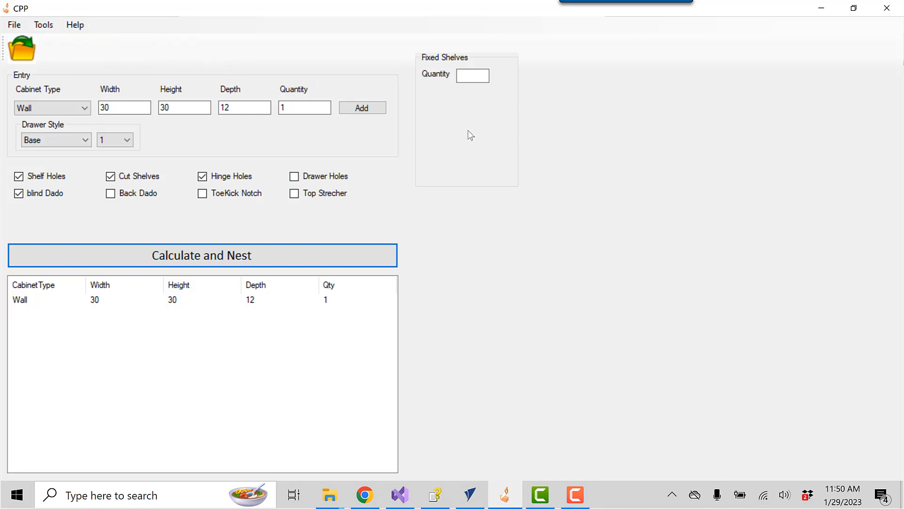